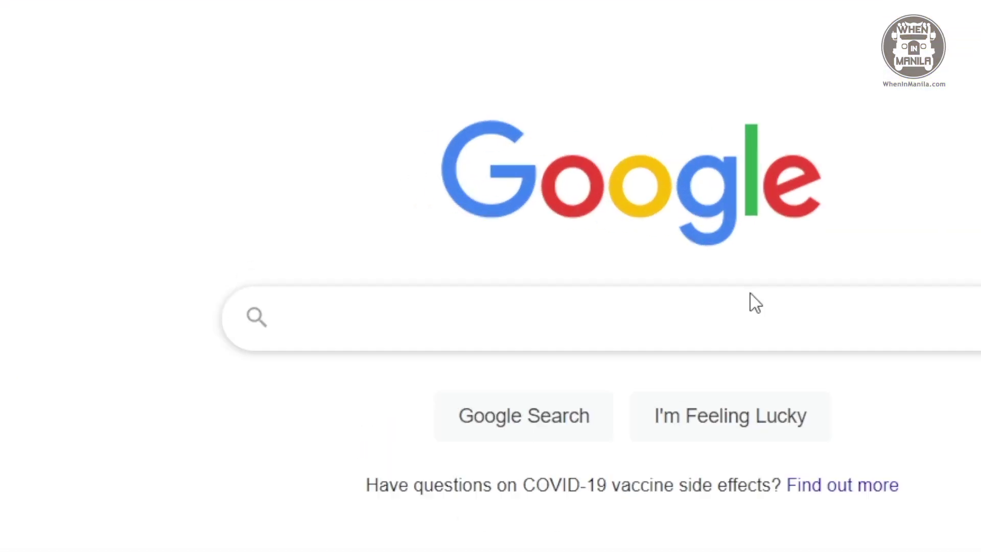
Step: Search Google for "axie academy discord bot", open the bot's Discord Bots page and start inviting it to a server
left_click(545, 262)
type("axie academy discord")
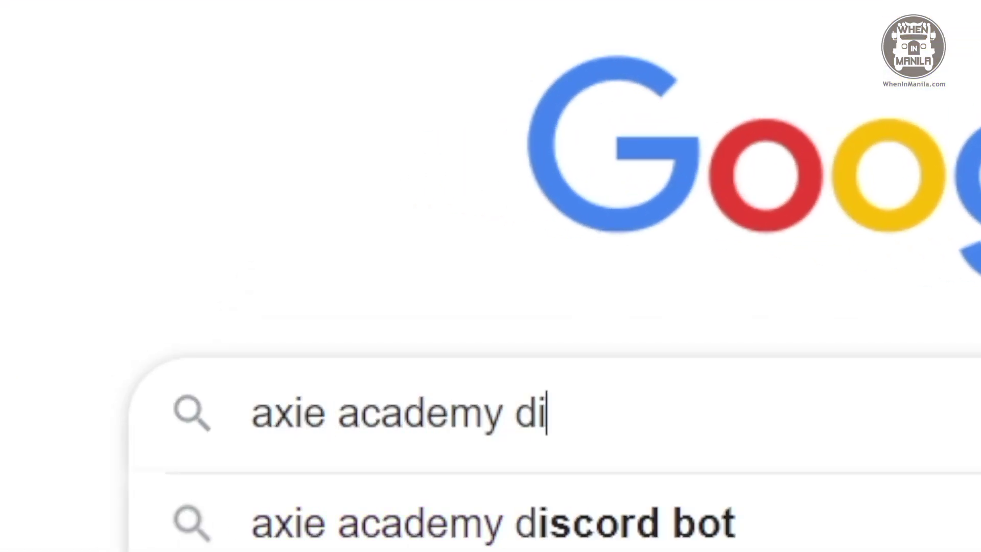
left_click(937, 488)
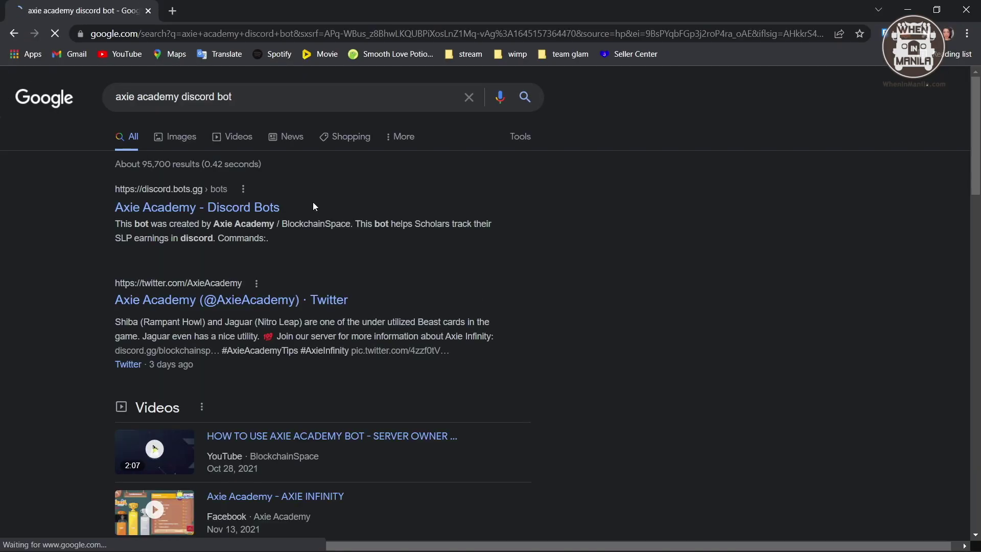
left_click(87, 197)
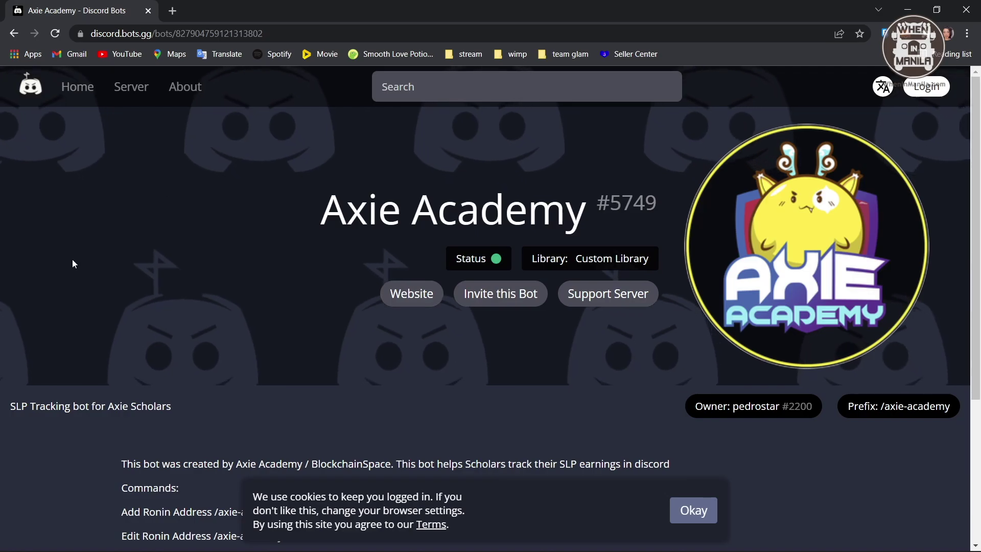
left_click(505, 306)
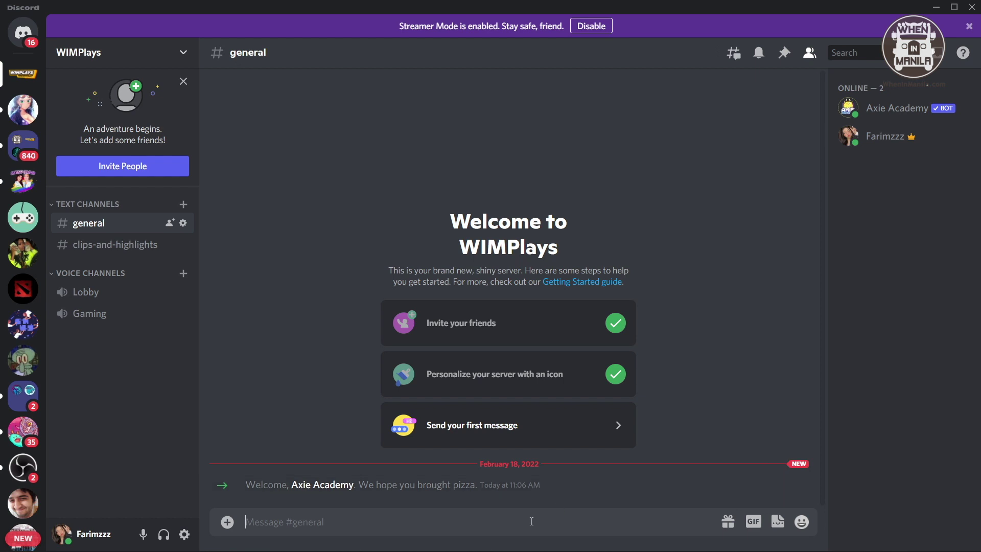
Step: Register the WIMPlays server with the Axie Academy bot by running /axie-academy register-server in the general channel
type("/")
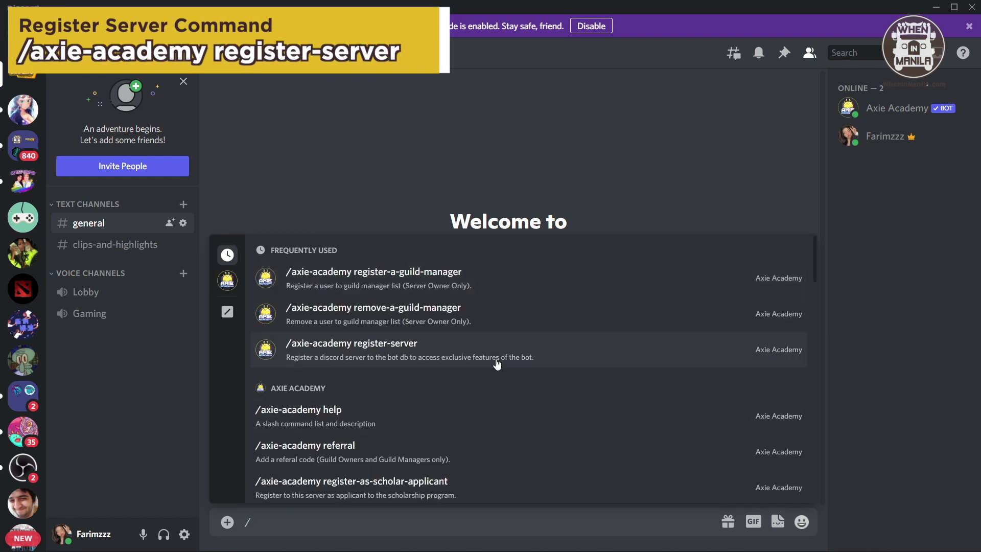
scroll(497, 364, "down", 10)
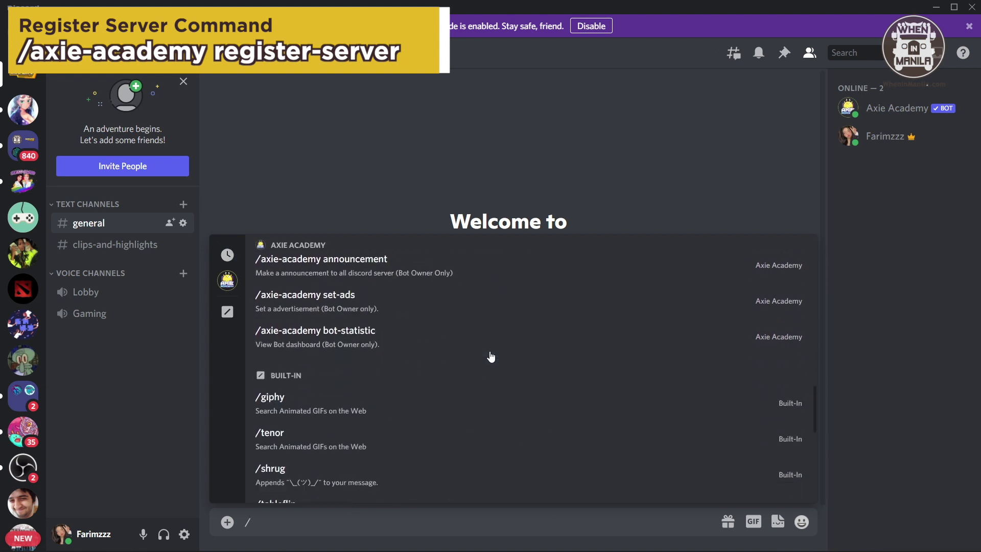
scroll(491, 357, "down", 5)
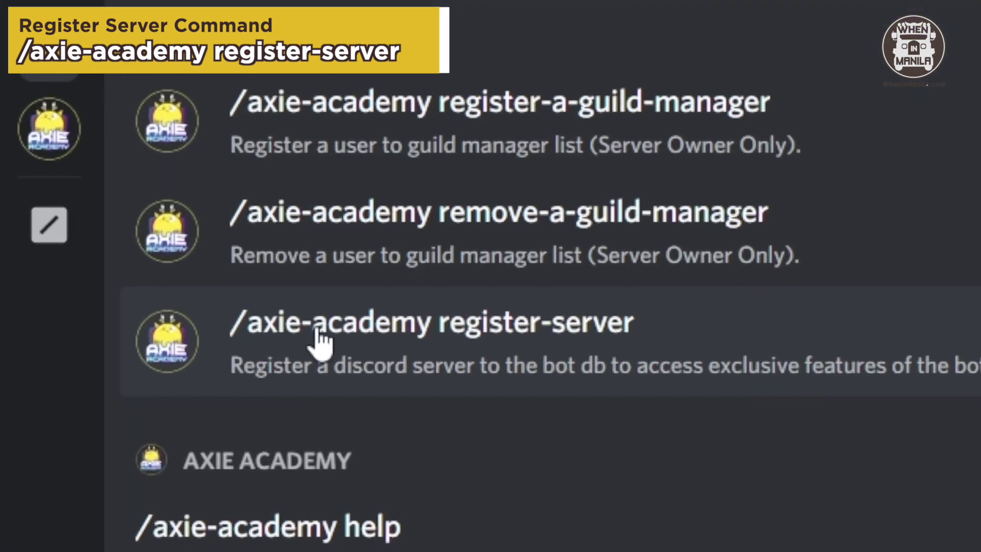
left_click(708, 364)
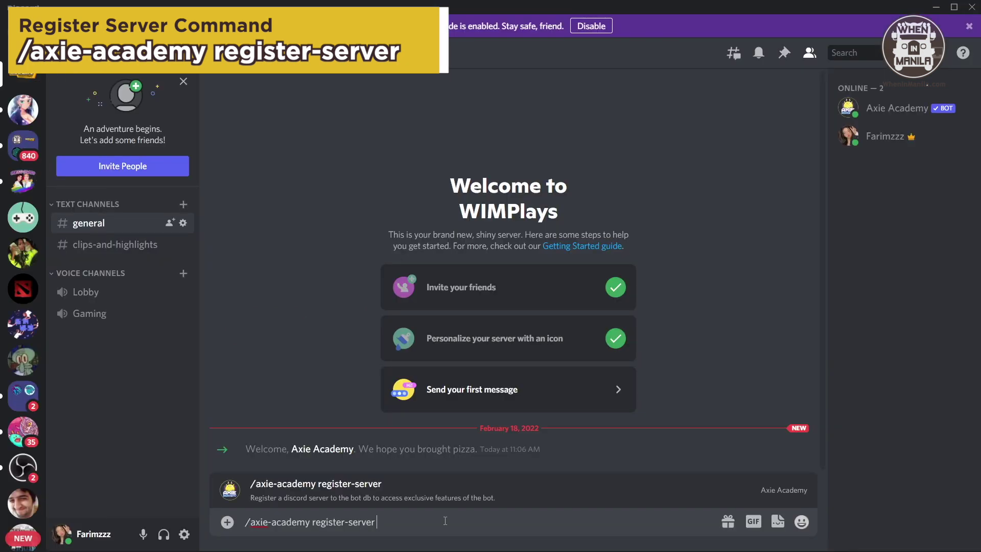
key("Return")
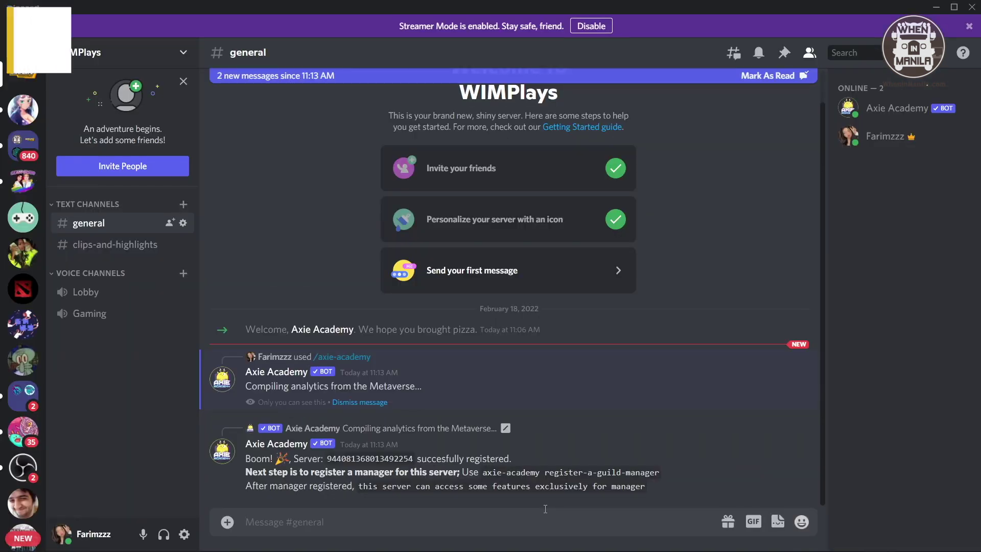
Step: Use the bot's /axie-academy register-a-guild-manager command to register the server owner as a guild manager
type("/a")
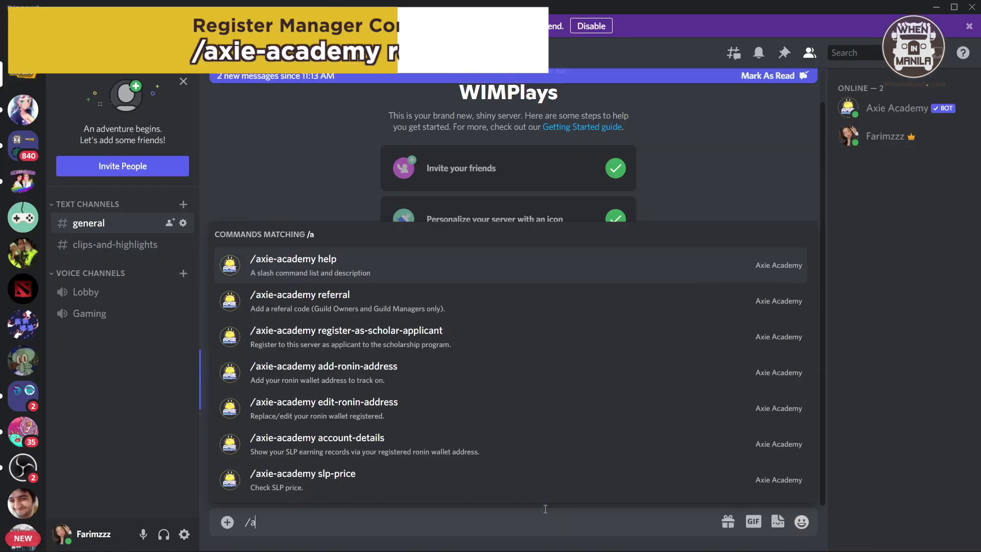
type("xie-acade")
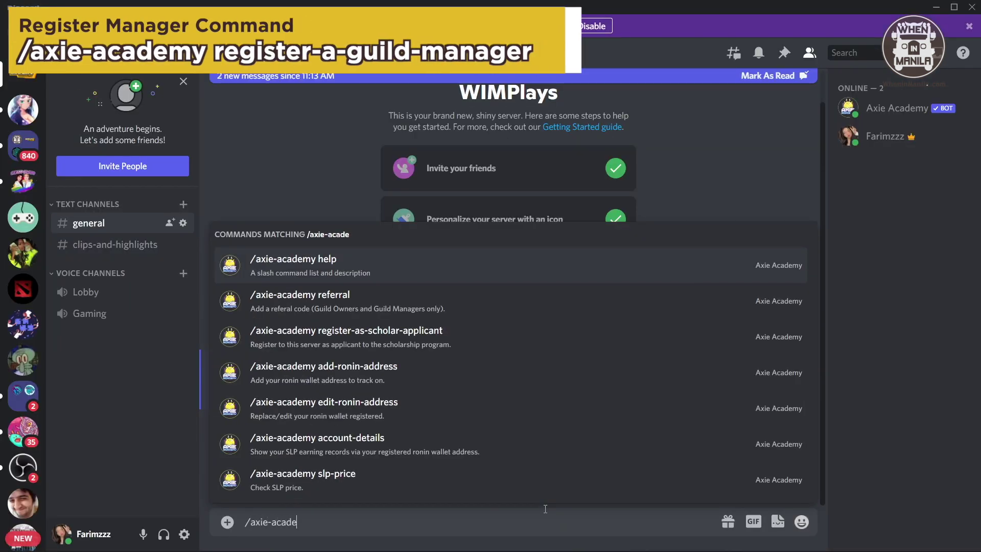
type("my reg")
left_click(466, 445)
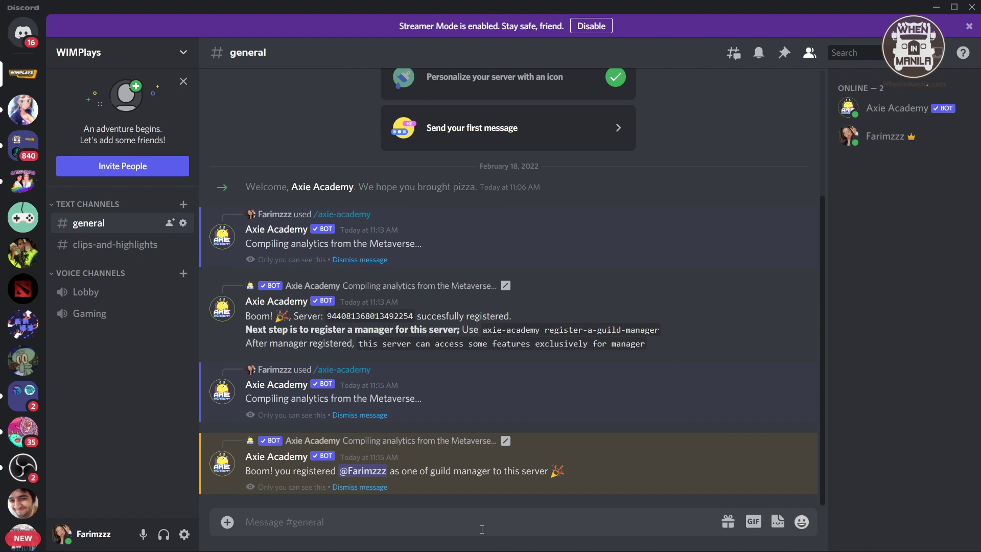
Step: Run /axie-academy register-a-guild-manager once more, with the server owner's account mentioned in the optional user field
type("/axie-academy register-a-guild-manager")
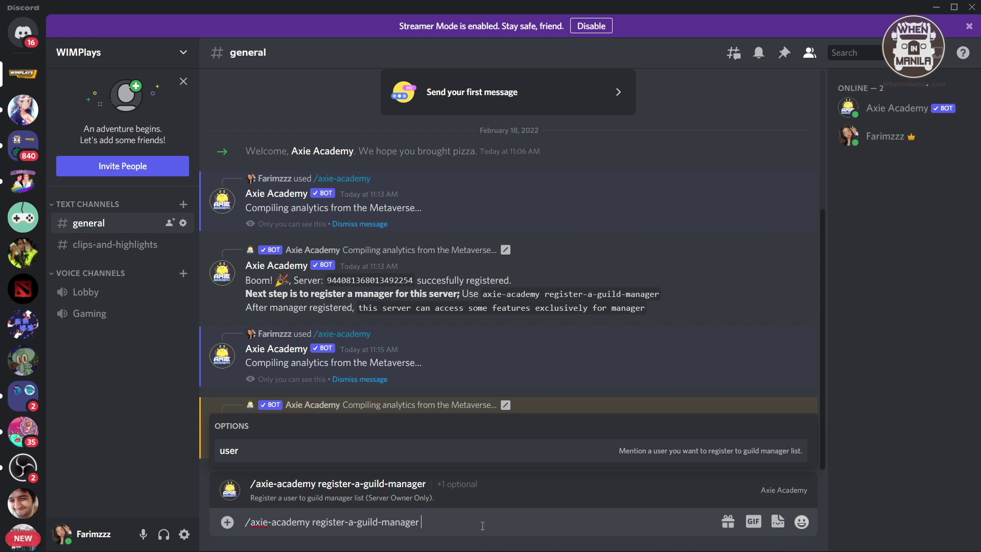
key("Tab")
type("@far")
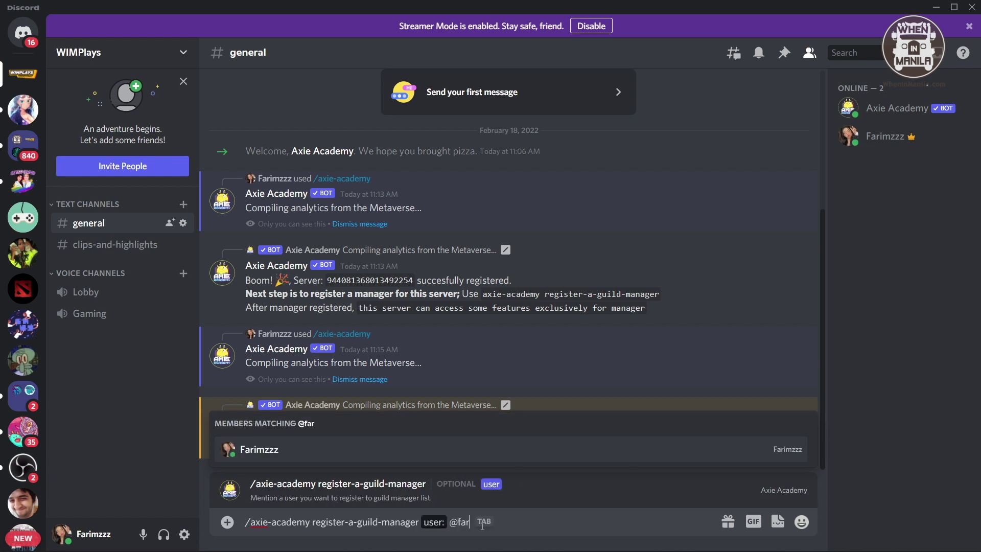
left_click(427, 448)
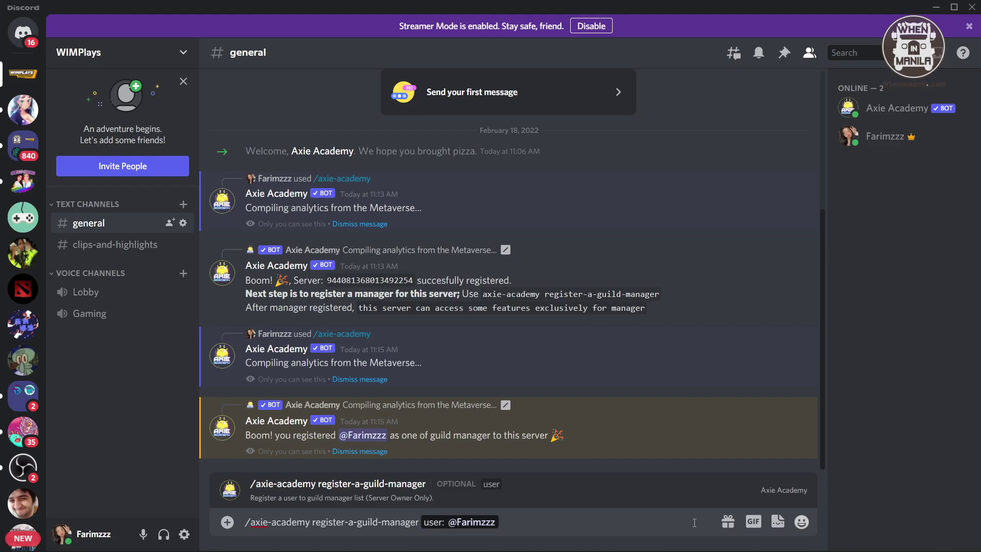
key("Return")
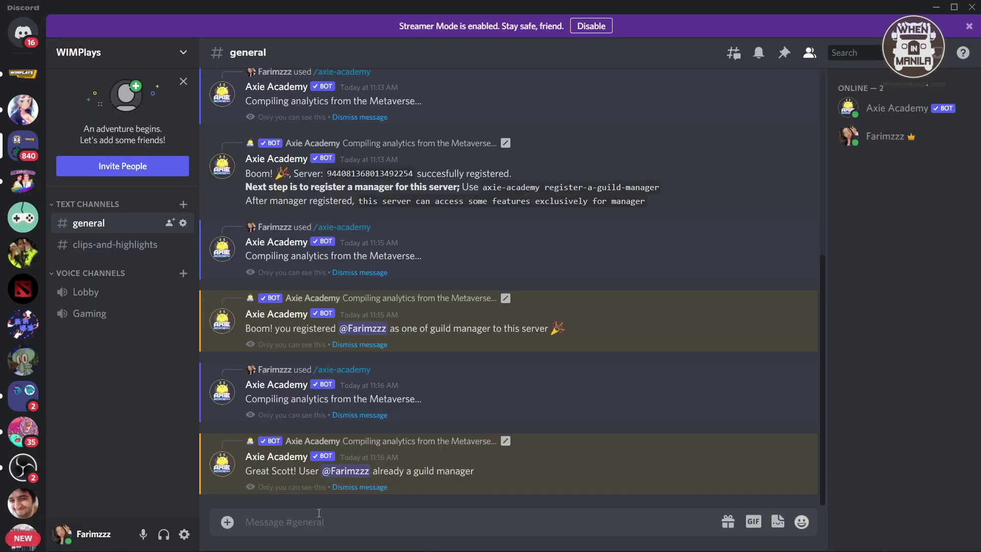
Step: Remove the server owner from the guild managers with /axie-academy remove-a-guild-manager, mentioning their account as the user
type("/ax")
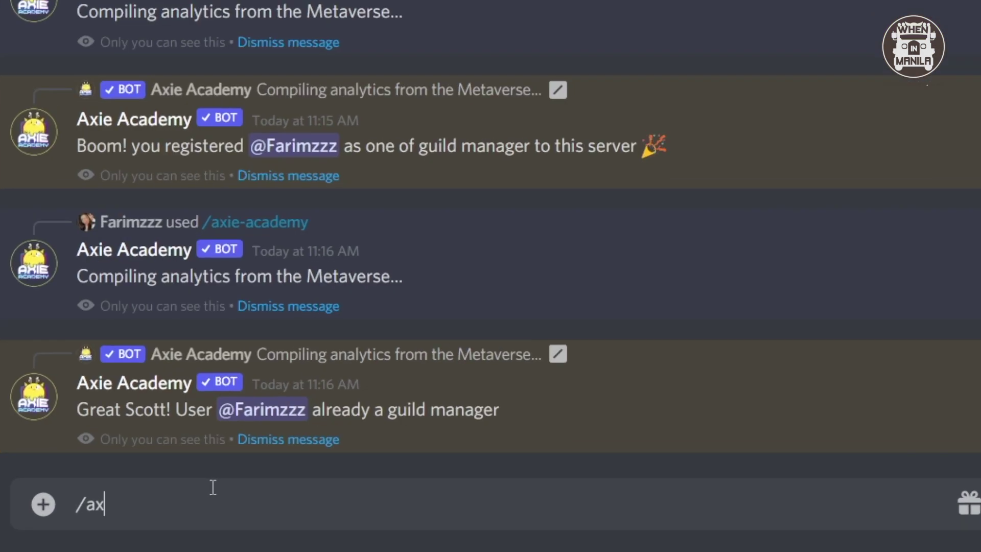
type("ie-academy rem")
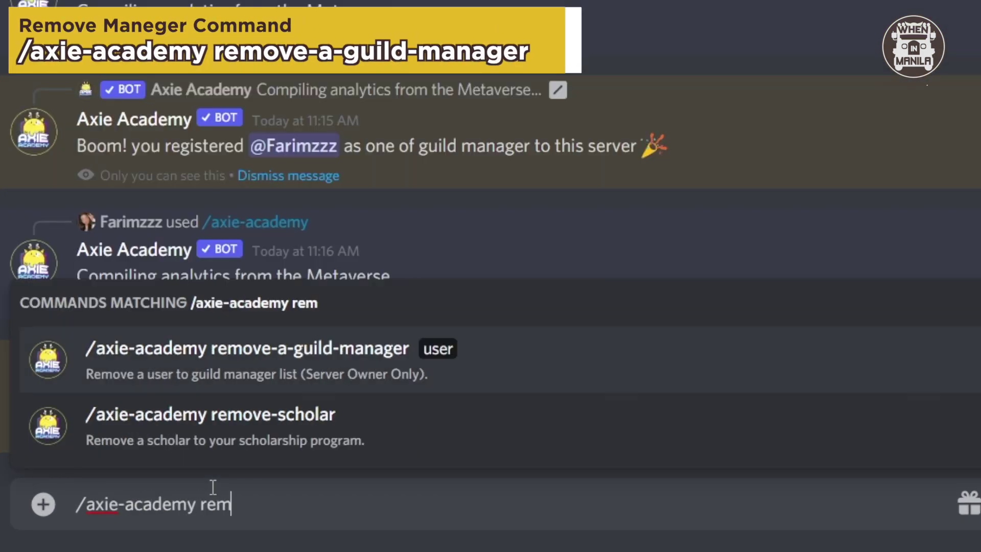
left_click(394, 347)
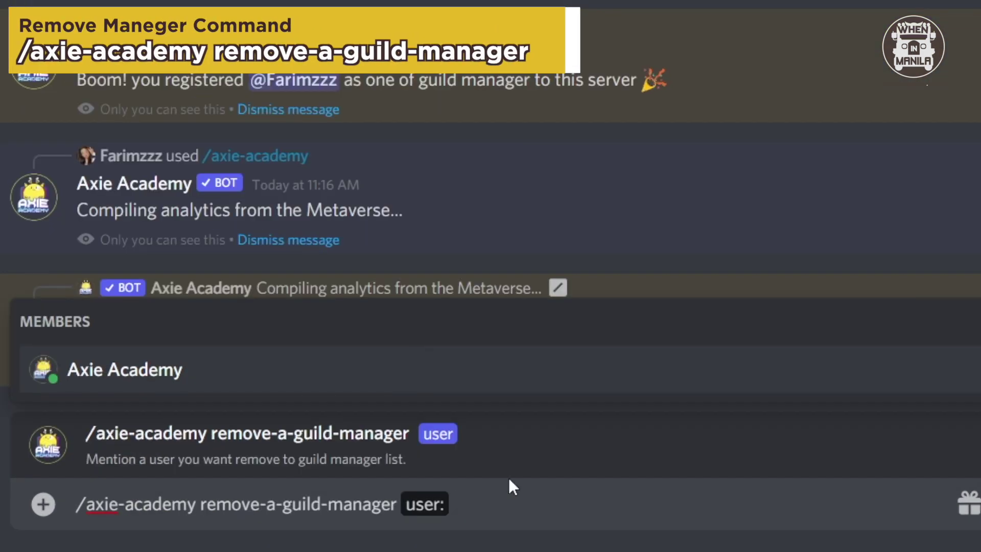
type("far")
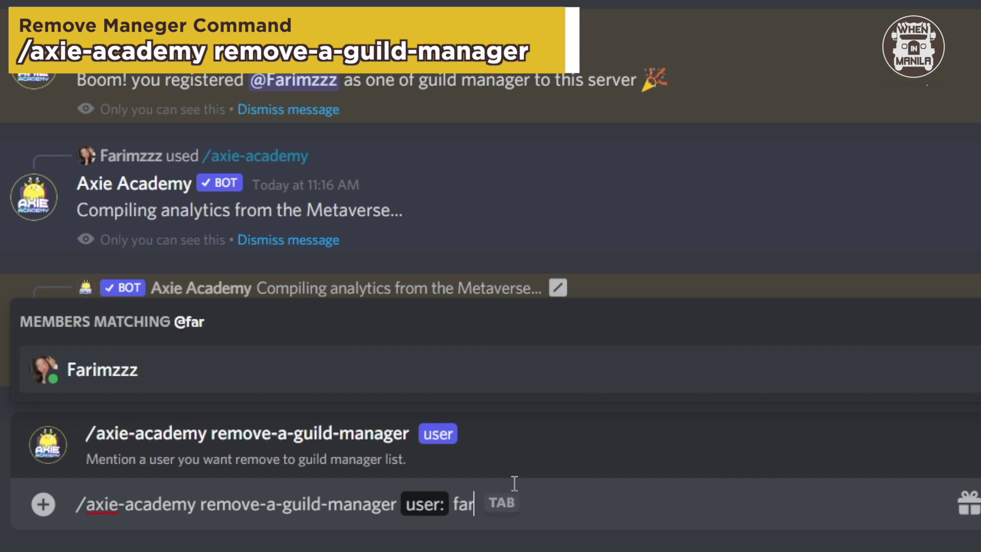
left_click(423, 380)
key("Return")
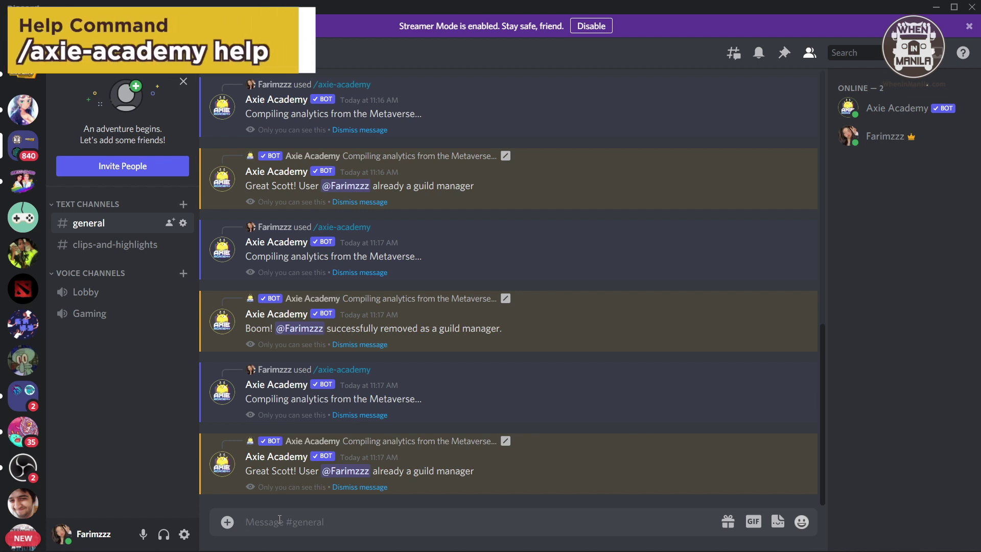
Step: Request the bot's list of slash commands with /axie-academy help in the general channel
type("/axie")
left_click(310, 424)
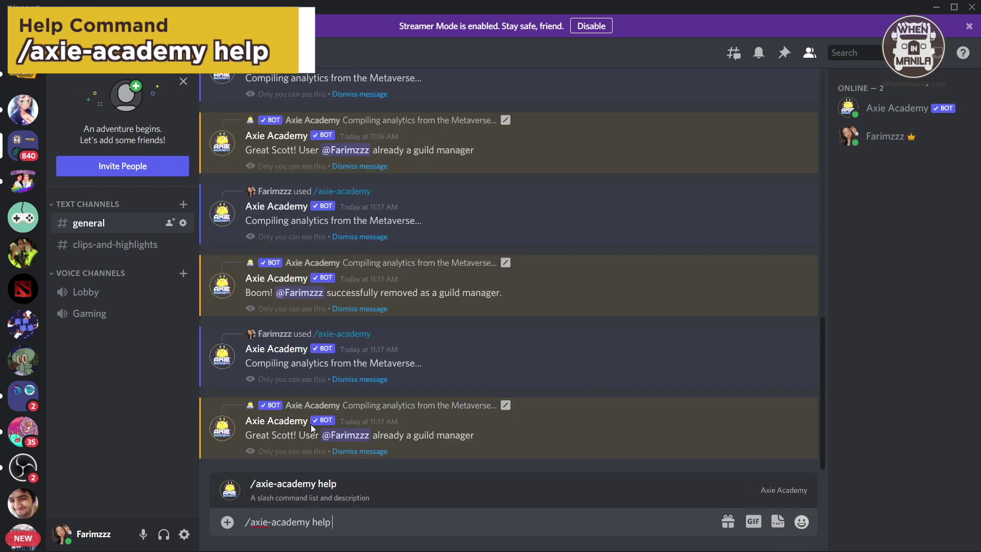
key("Return")
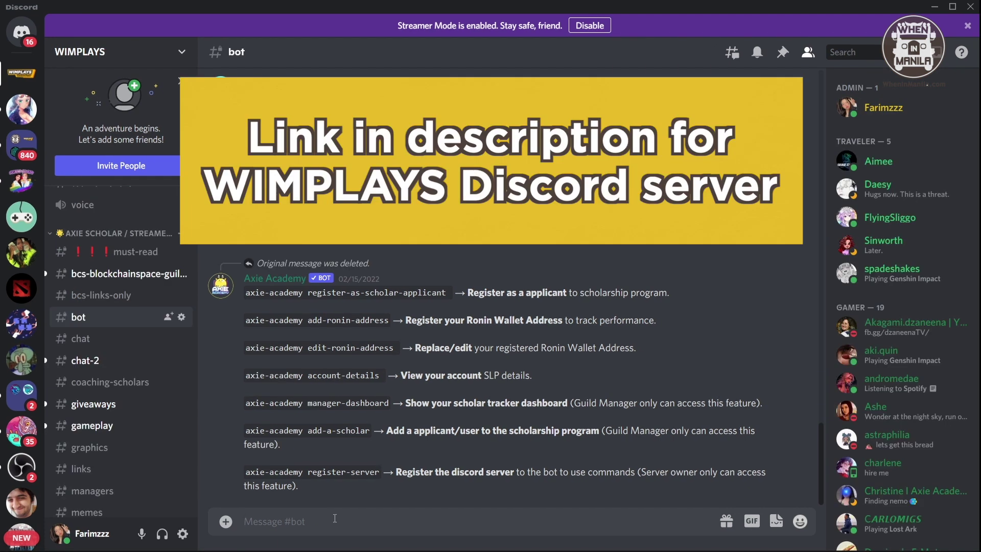
Step: In the WIMPLAYS server's bot channel, enter /axie-academy add-a-scholar and choose the new scholar's account as the user
left_click_drag(369, 430, 244, 432)
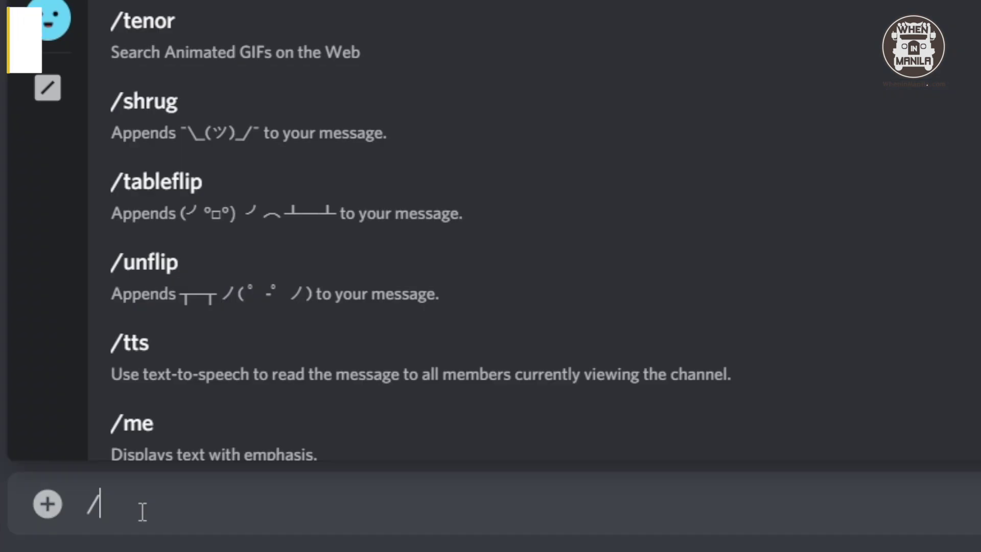
type("axie-academy add")
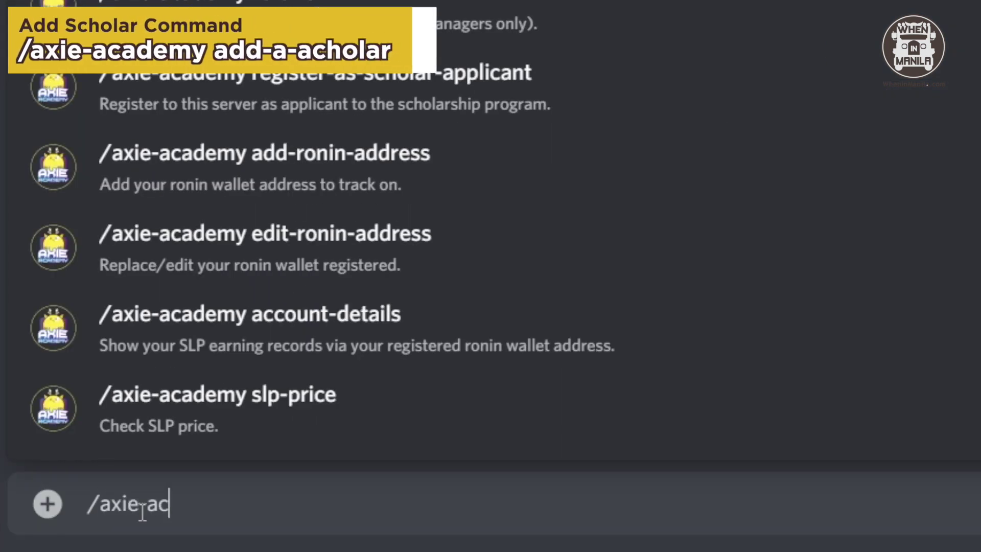
left_click(291, 420)
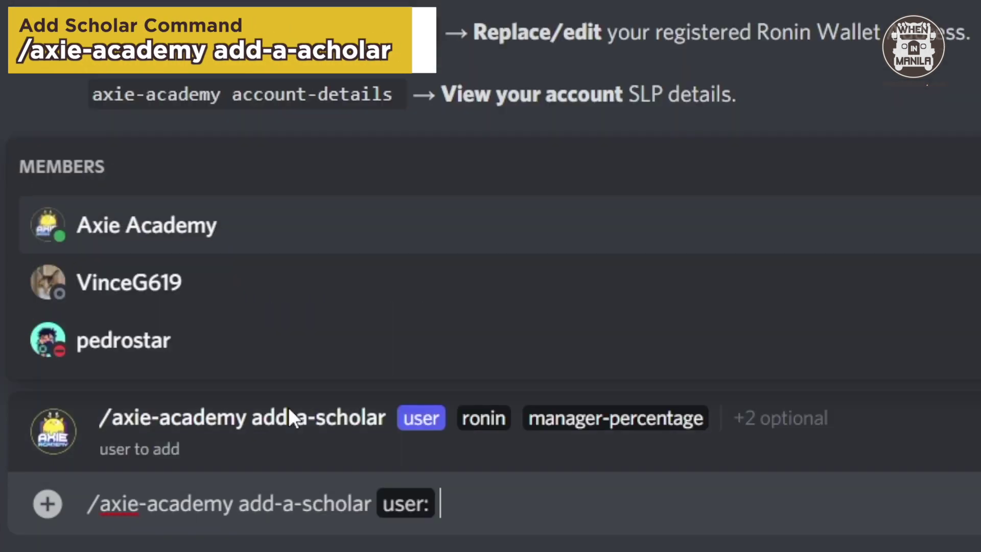
type("Misak")
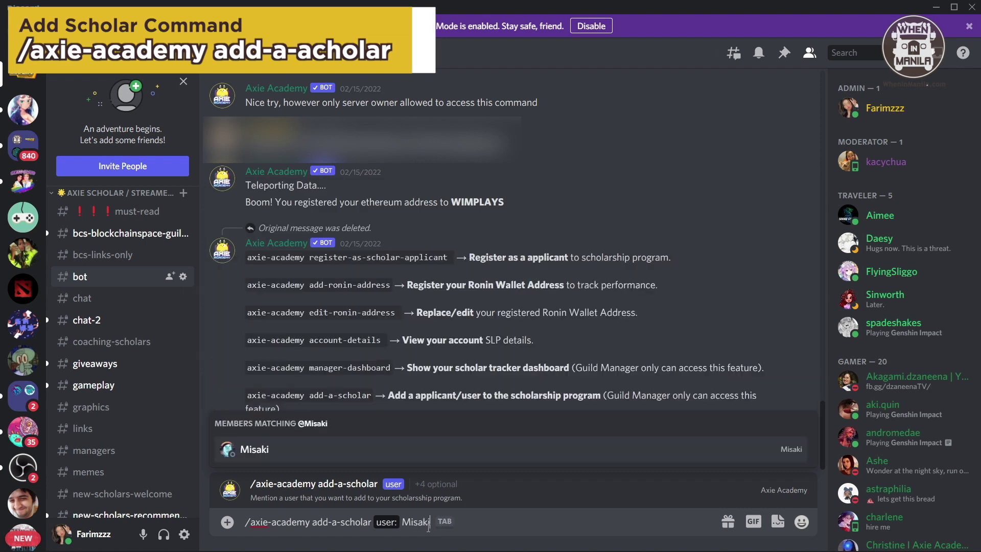
type("i")
left_click(318, 456)
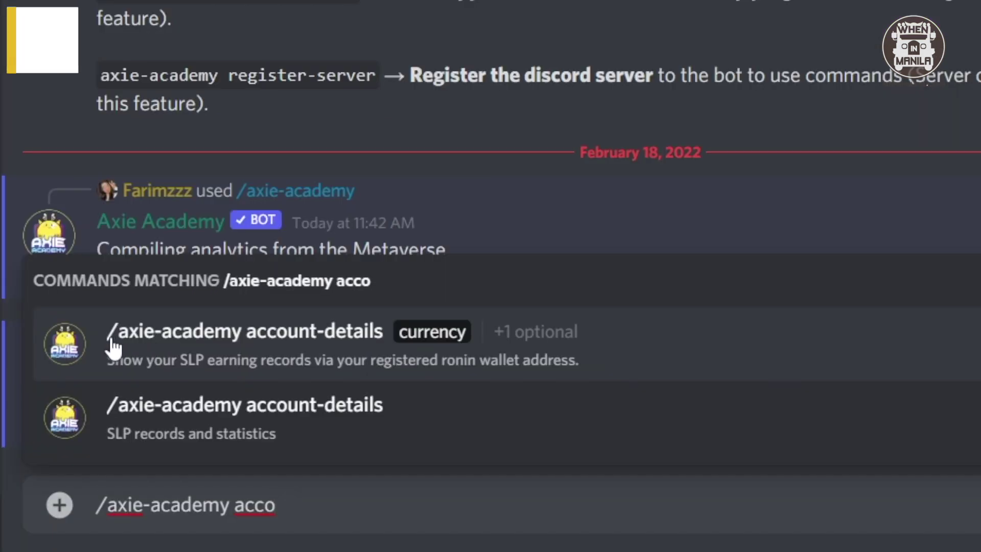
Step: Show a scholar's SLP records with /axie-academy account-details, setting the currency to Philippine Peso and the user to the scholar's account
left_click(335, 355)
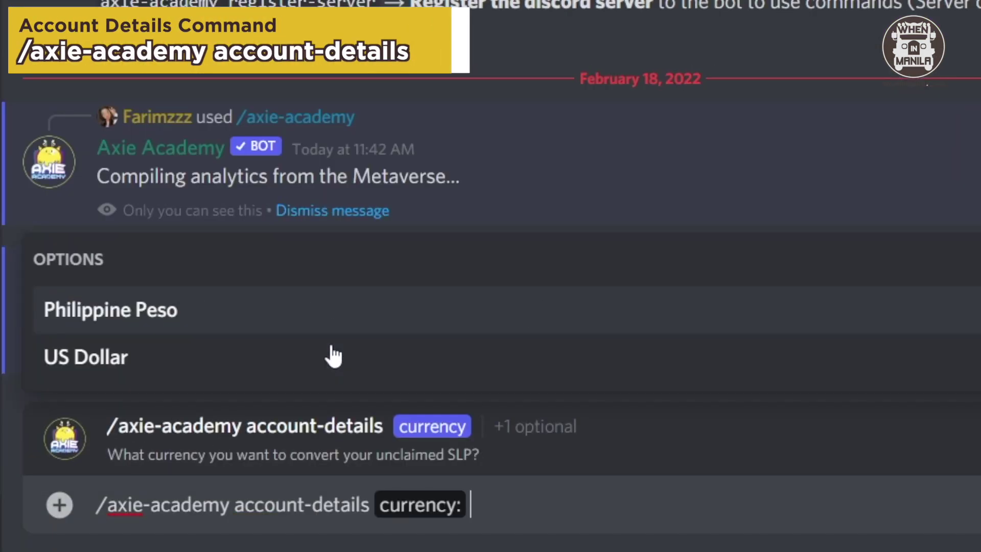
key("Return")
key("Return")
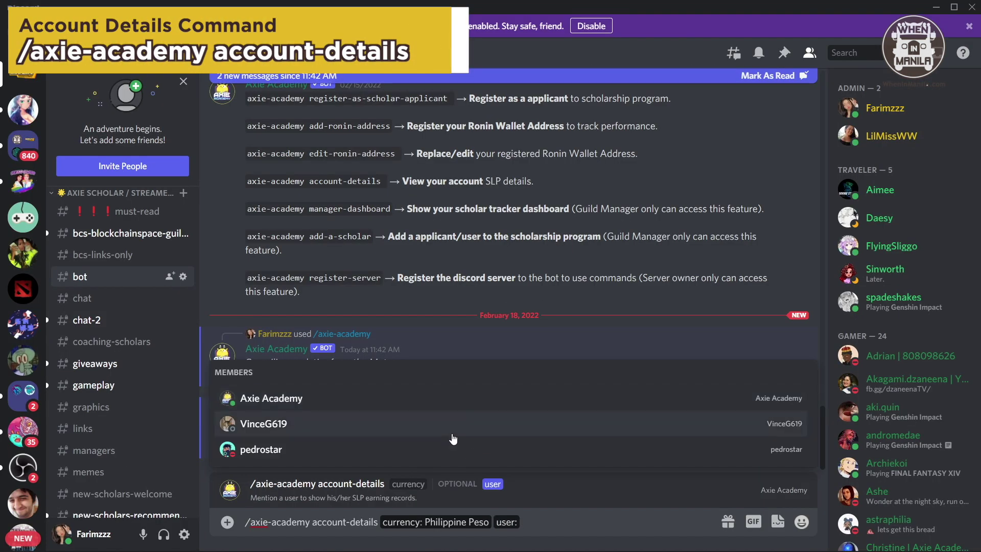
type("courb")
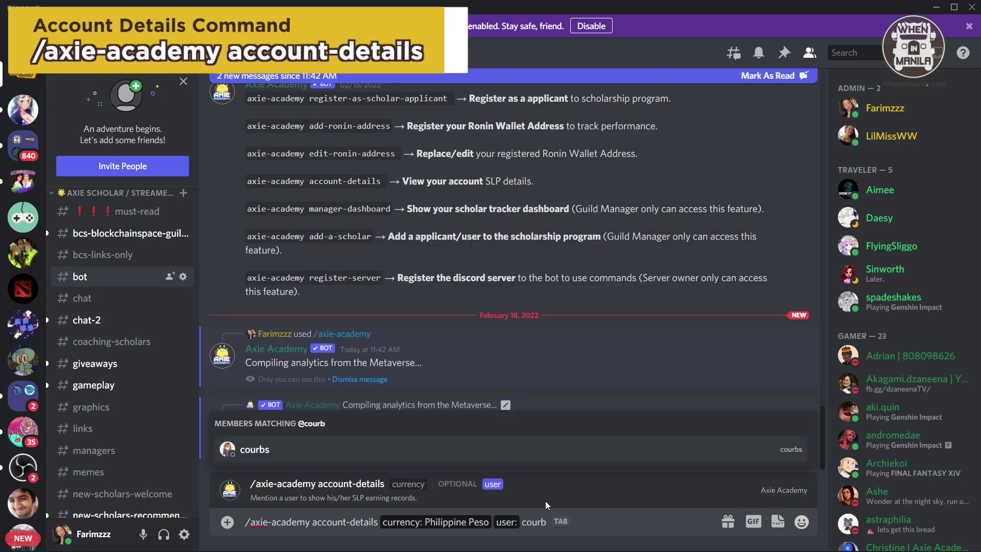
left_click(467, 449)
key("Return")
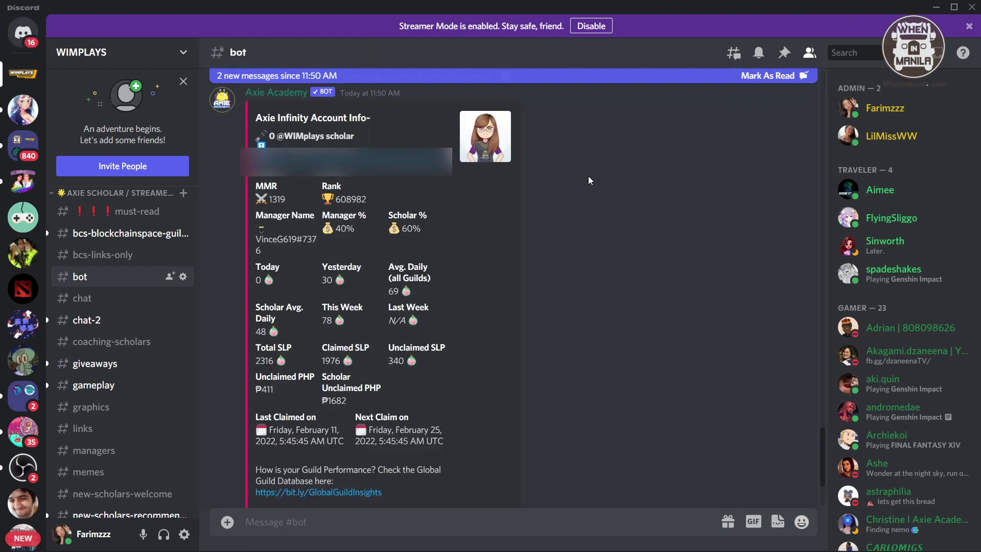